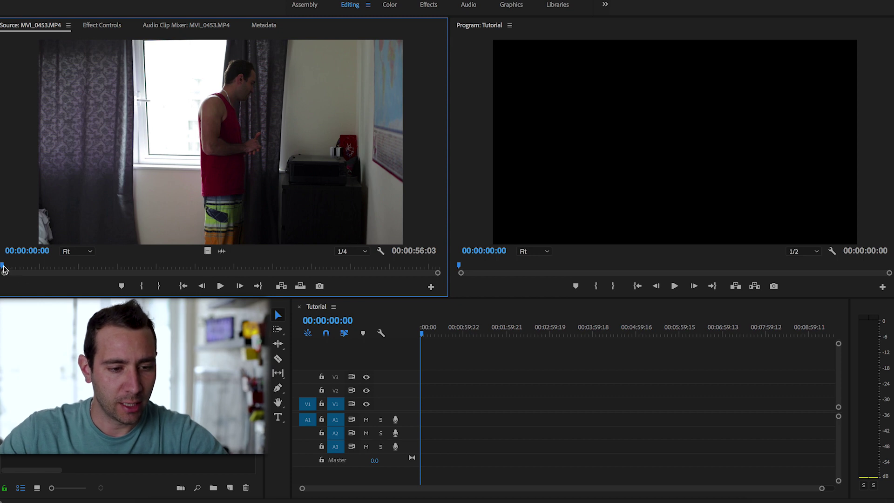
- Scrub MVI_0453.MP4 in the Source monitor and set an in point at the red-vest action
{"action": "left_click_drag", "start_coordinate": [3, 269], "coordinate": [74, 268]}
{"action": "key", "text": "i"}
{"action": "key", "text": "Right"}
{"action": "key", "text": "Right"}
{"action": "key", "text": "Right"}
{"action": "key", "text": "Right"}
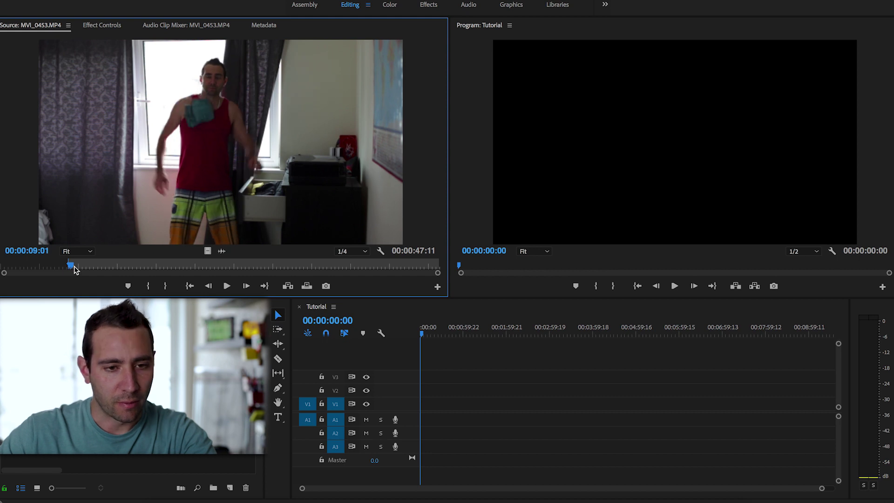
{"action": "key", "text": "Right"}
{"action": "key", "text": "Right"}
{"action": "key", "text": "Right"}
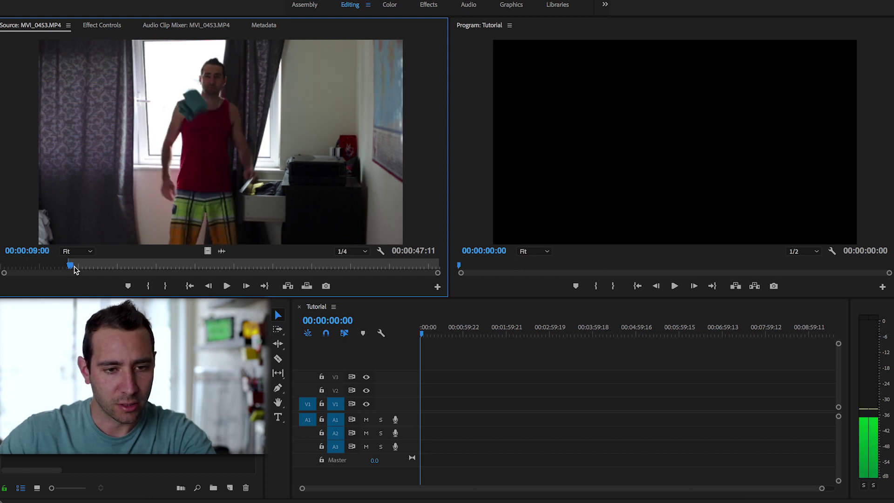
{"action": "key", "text": "Left"}
{"action": "key", "text": "Left"}
{"action": "key", "text": "Left"}
- Set the out point at 00:00:09:02 and place the 11-frame section on V1 and A1
{"action": "key", "text": "o"}
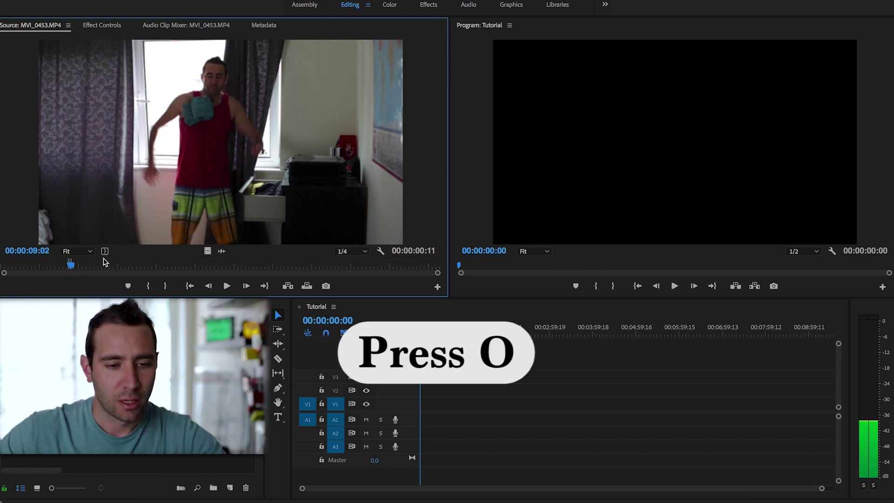
{"action": "left_click_drag", "start_coordinate": [244, 217], "coordinate": [422, 413]}
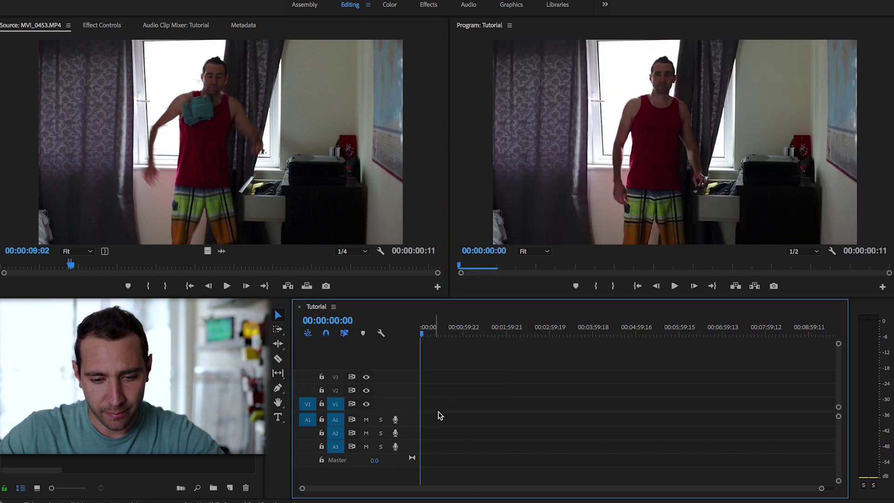
{"action": "left_click", "coordinate": [342, 269]}
- Mark the green-shirt take from 44:05 to 47:03 and add it right after the first clip
{"action": "left_click_drag", "start_coordinate": [342, 274], "coordinate": [345, 273]}
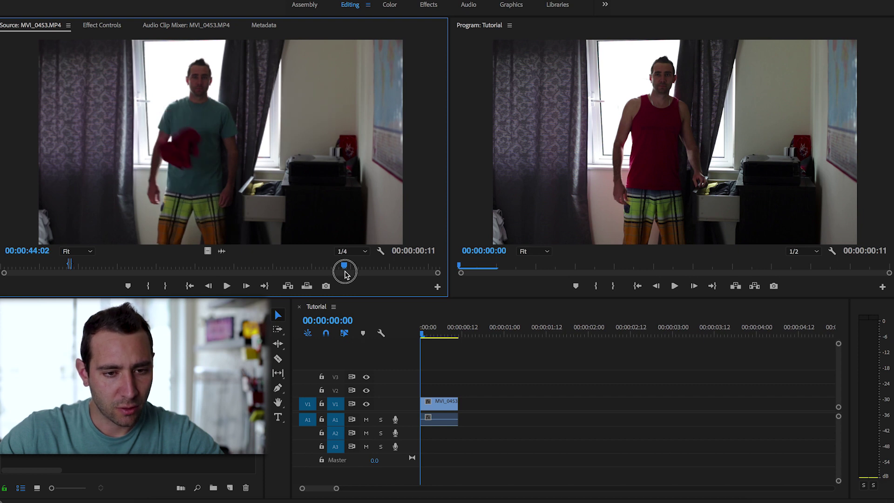
{"action": "left_click_drag", "start_coordinate": [345, 274], "coordinate": [346, 275]}
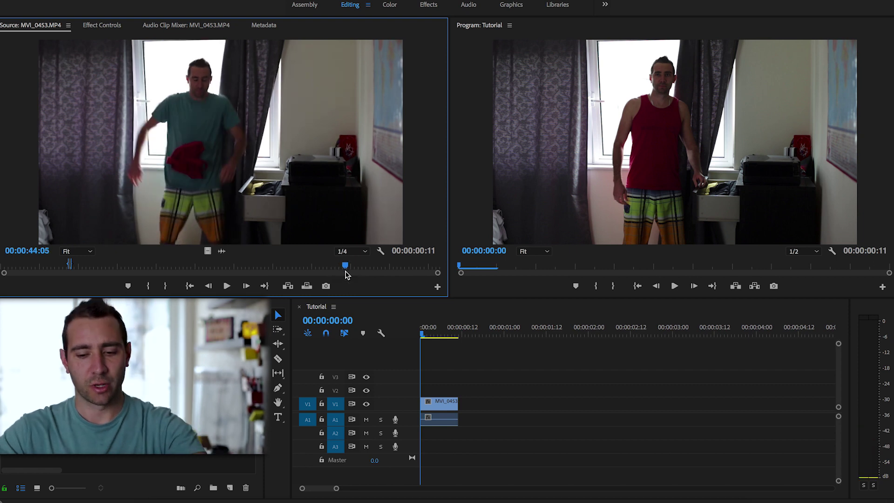
{"action": "key", "text": "i"}
{"action": "left_click_drag", "start_coordinate": [345, 267], "coordinate": [367, 264]}
{"action": "key", "text": "o"}
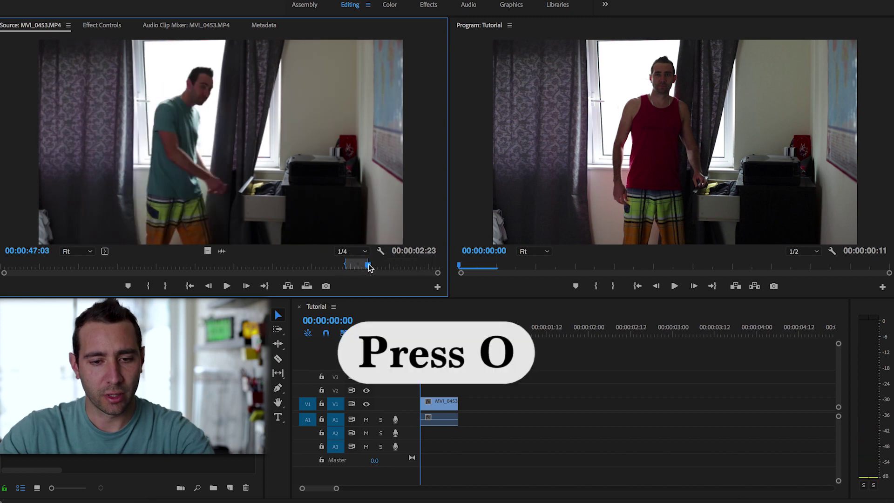
{"action": "left_click_drag", "start_coordinate": [293, 196], "coordinate": [462, 418]}
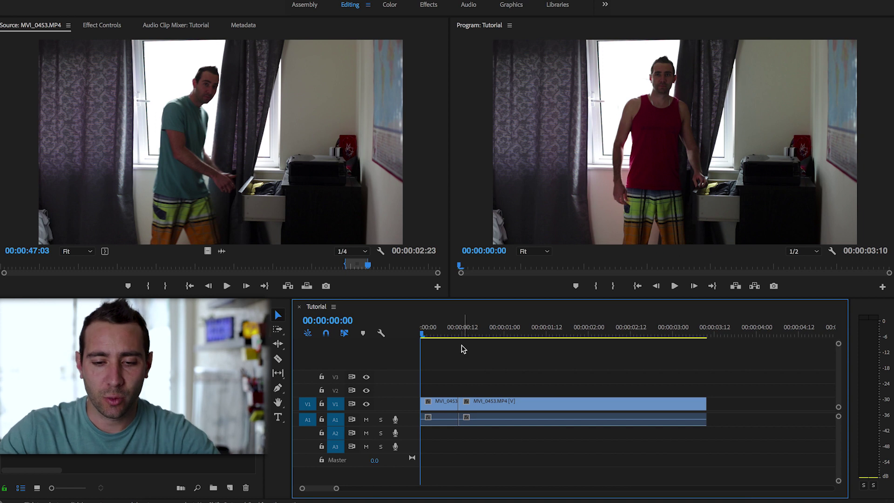
- Step frame by frame across the cut between takes, then play the edit from the start
{"action": "left_click_drag", "start_coordinate": [455, 336], "coordinate": [457, 336]}
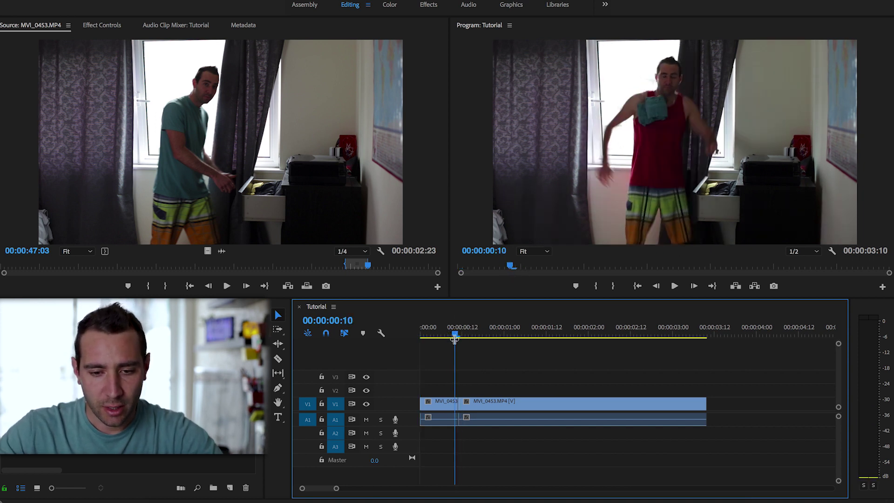
{"action": "key", "text": "="}
{"action": "key", "text": "="}
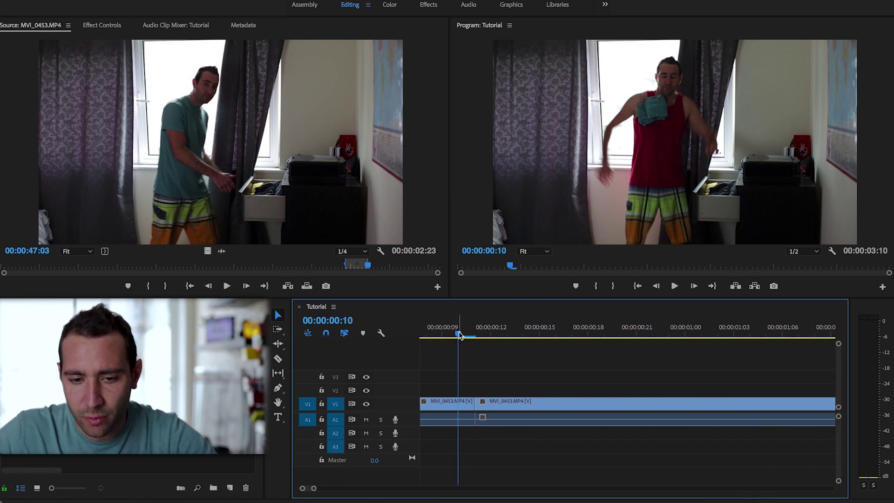
{"action": "left_click_drag", "start_coordinate": [464, 335], "coordinate": [464, 336]}
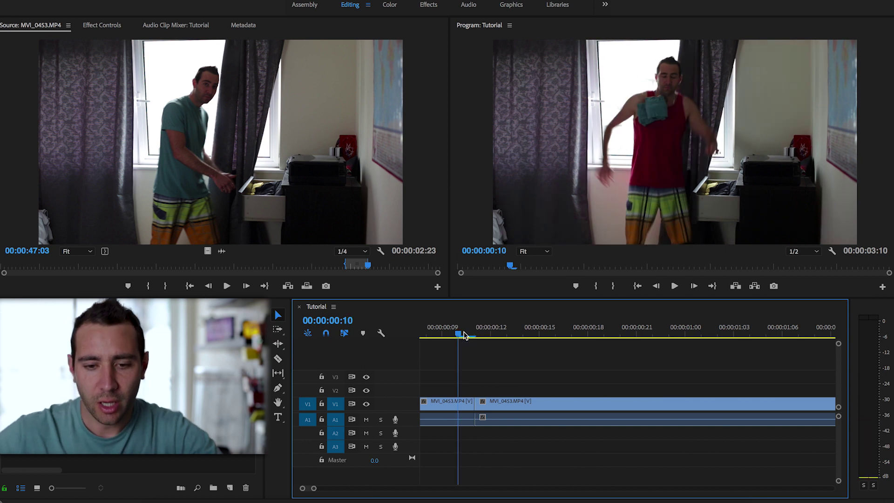
{"action": "key", "text": "Right"}
{"action": "key", "text": "Right"}
{"action": "key", "text": "Left"}
{"action": "key", "text": "Left"}
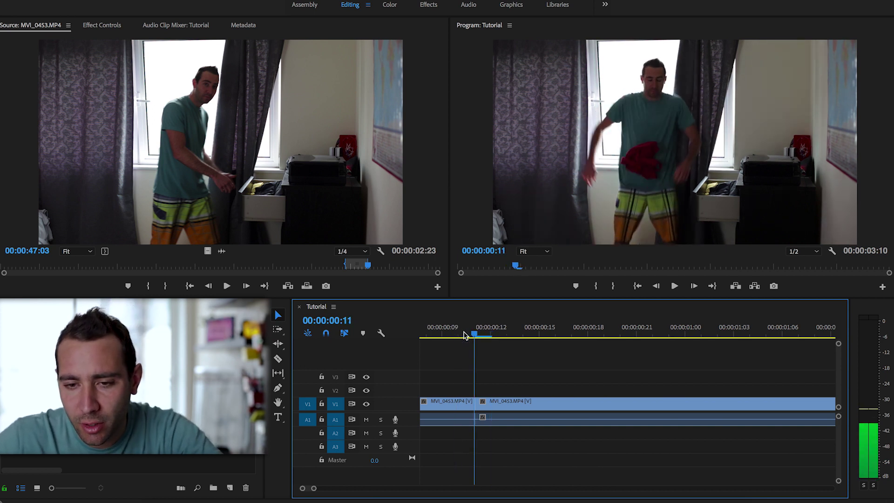
{"action": "key", "text": "Home"}
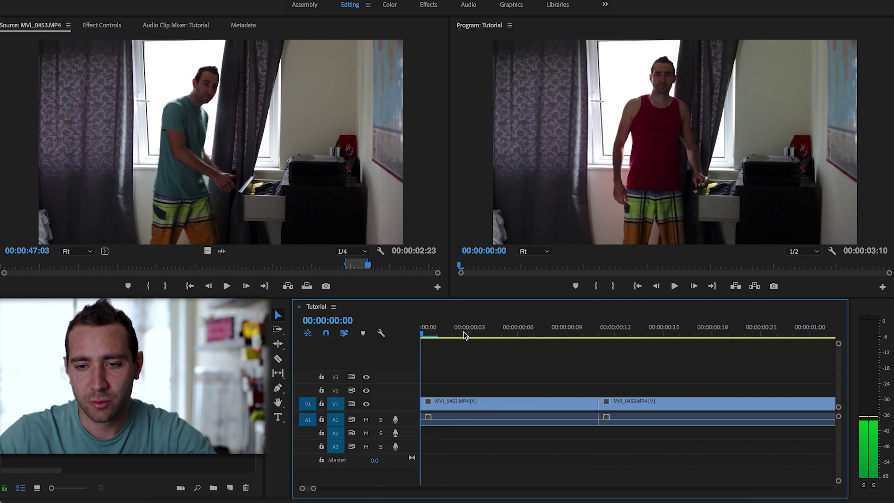
{"action": "key", "text": "space"}
{"action": "key", "text": "space"}
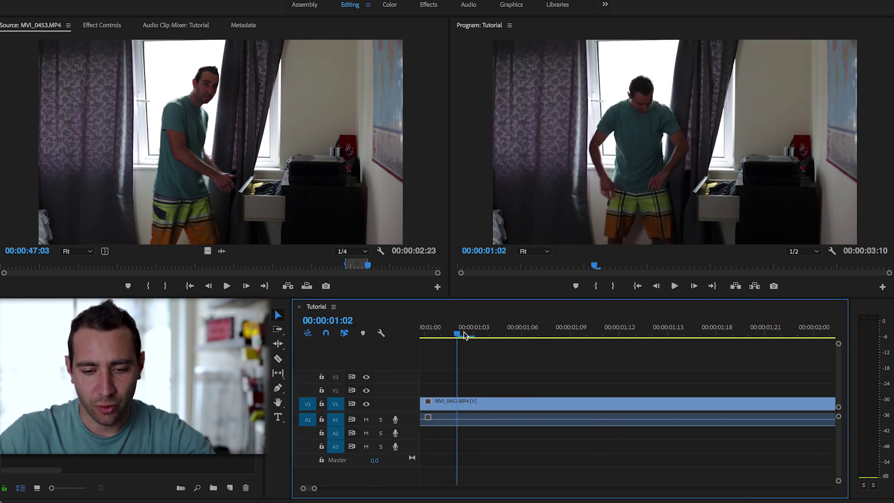
- Step back and forth around the cut to land on frame 00:00:00:11
{"action": "key", "text": "Up"}
{"action": "key", "text": "Left"}
{"action": "key", "text": "Left"}
{"action": "key", "text": "Left"}
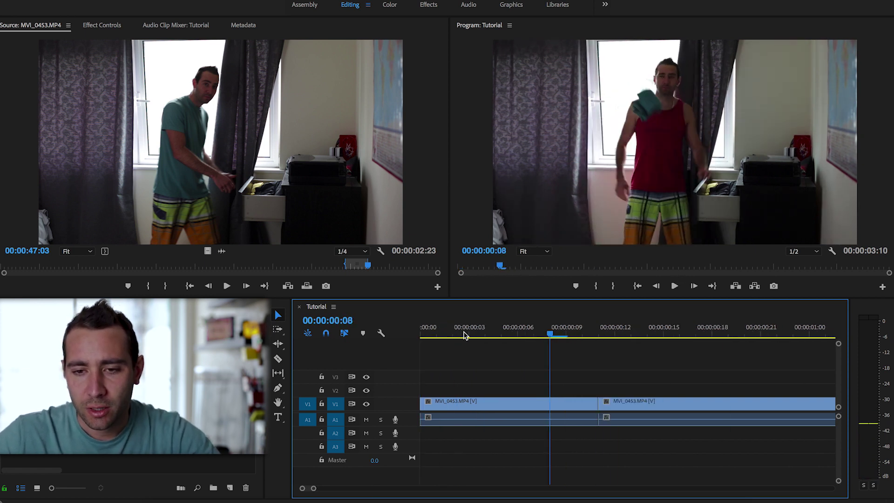
{"action": "key", "text": "Left"}
{"action": "key", "text": "Right"}
{"action": "key", "text": "Right"}
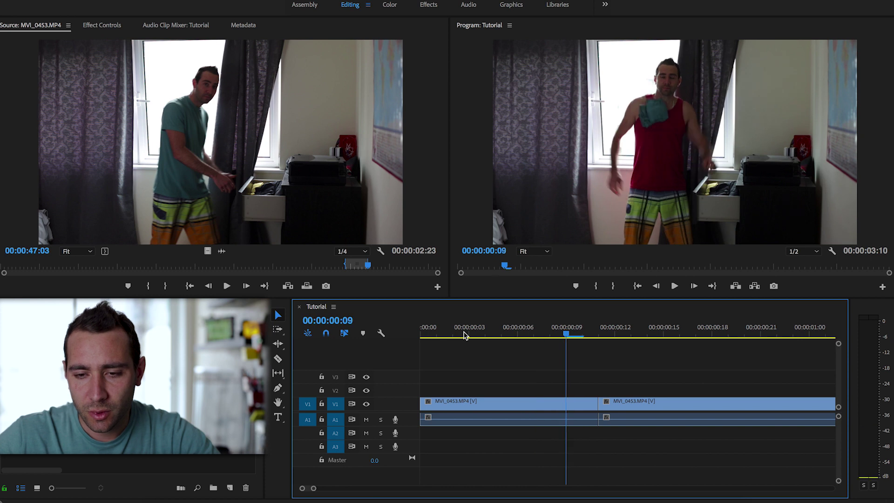
{"action": "key", "text": "Right"}
{"action": "key", "text": "Right"}
{"action": "key", "text": "Left"}
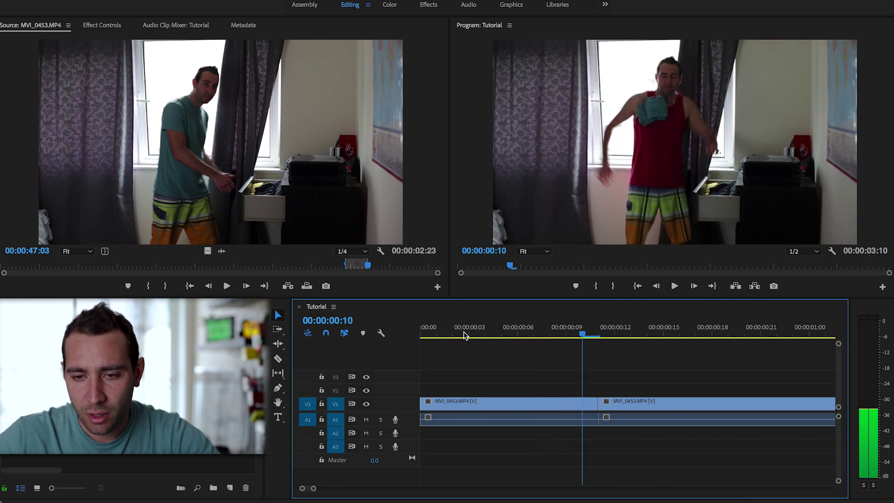
{"action": "key", "text": "Right"}
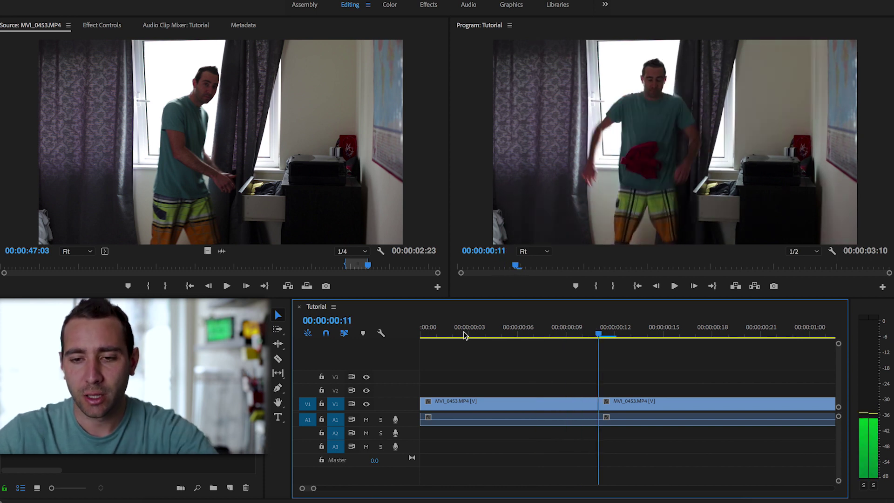
{"action": "key", "text": "Right"}
{"action": "key", "text": "Right"}
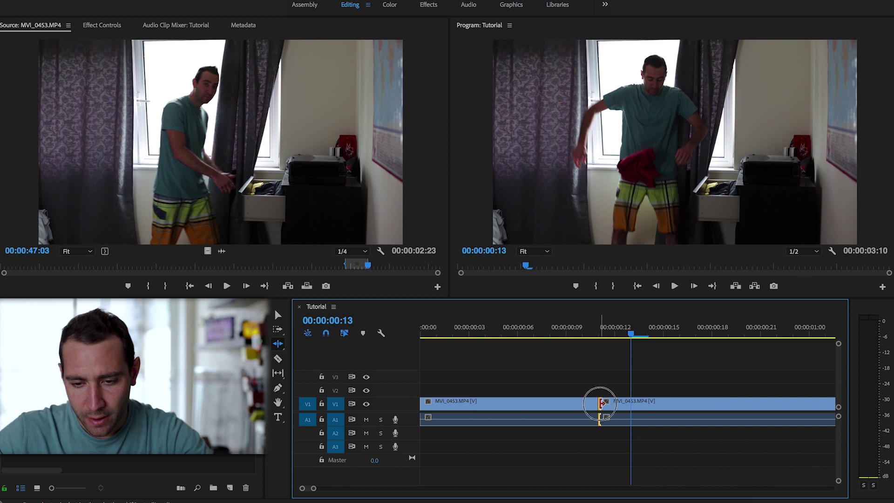
- Ripple-trim the V1 edit point two frames later, then one more frame
{"action": "left_click_drag", "start_coordinate": [600, 403], "coordinate": [626, 401]}
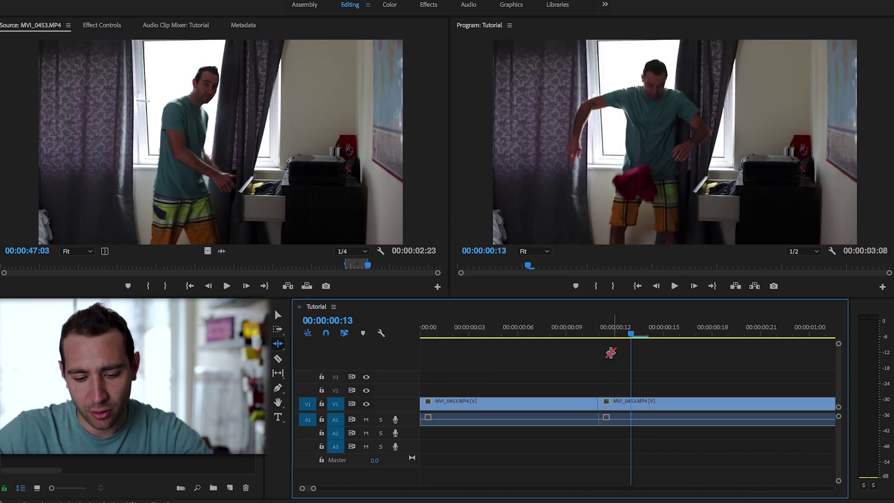
{"action": "key", "text": "v"}
{"action": "mouse_move", "coordinate": [583, 336]}
{"action": "left_mouse_down"}
{"action": "mouse_move", "coordinate": [555, 336]}
{"action": "mouse_move", "coordinate": [581, 337]}
{"action": "left_mouse_up"}
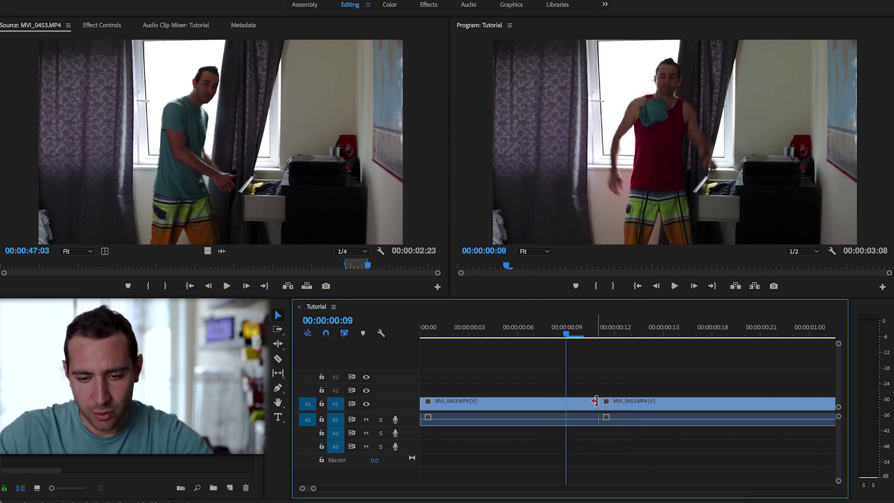
{"action": "key", "text": "b"}
{"action": "left_click_drag", "start_coordinate": [596, 402], "coordinate": [604, 401]}
- Play through the trimmed cut and return to frame 11 to check the match
{"action": "key", "text": "space"}
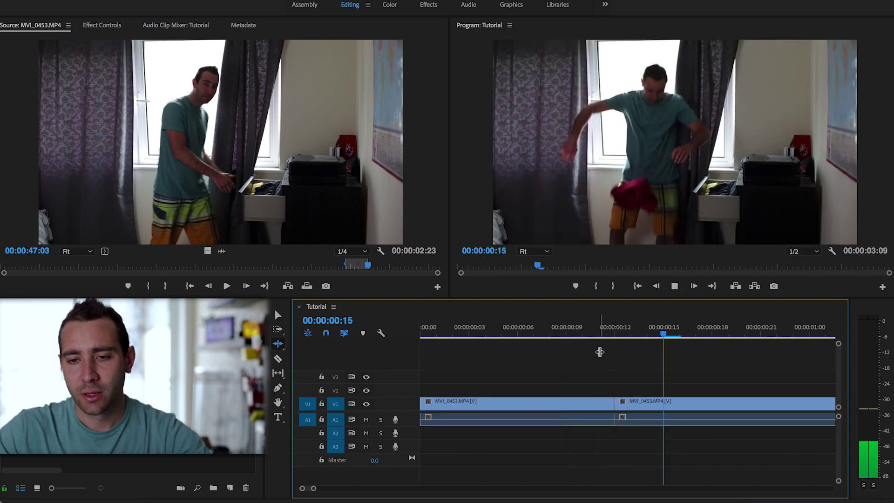
{"action": "mouse_move", "coordinate": [604, 340]}
{"action": "left_mouse_down"}
{"action": "mouse_move", "coordinate": [583, 335]}
{"action": "mouse_move", "coordinate": [601, 337]}
{"action": "left_mouse_up"}
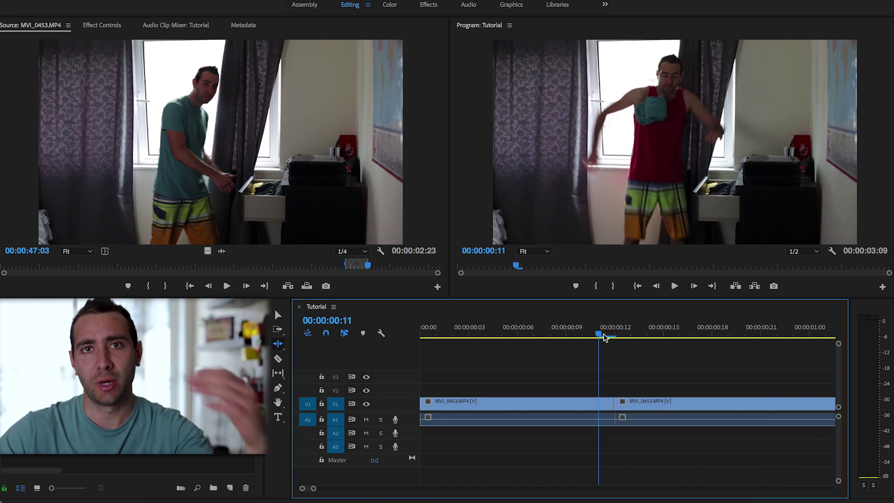
{"action": "key", "text": "Right"}
{"action": "key", "text": "Left"}
{"action": "key", "text": "Left"}
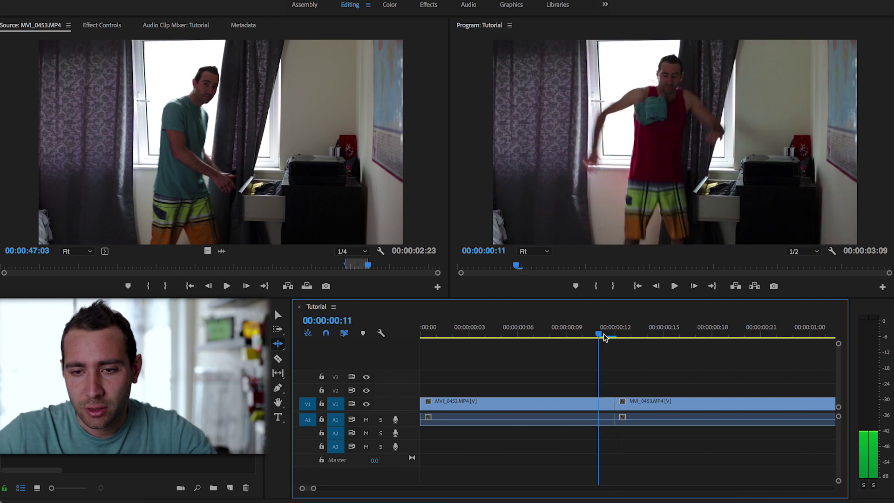
{"action": "key", "text": "Right"}
{"action": "key", "text": "Right"}
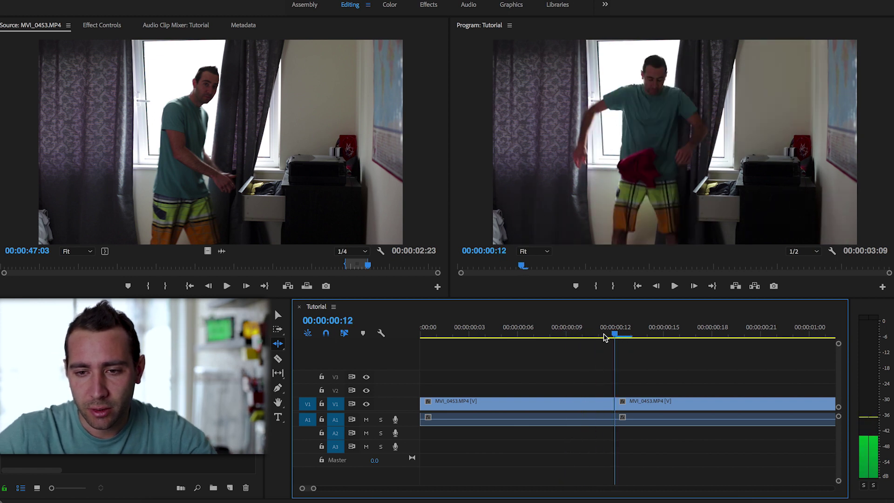
{"action": "key", "text": "Left"}
{"action": "key", "text": "Right"}
- Compare frames 11 and 12 either side of the cut, then return to the sequence start
{"action": "key", "text": "Left"}
{"action": "key", "text": "Right"}
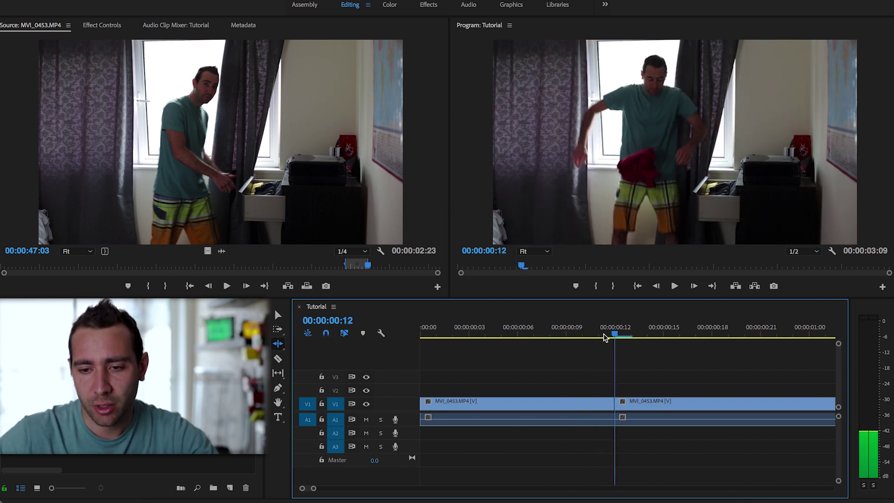
{"action": "key", "text": "Left"}
{"action": "key", "text": "Left"}
{"action": "key", "text": "Right"}
{"action": "key", "text": "Right"}
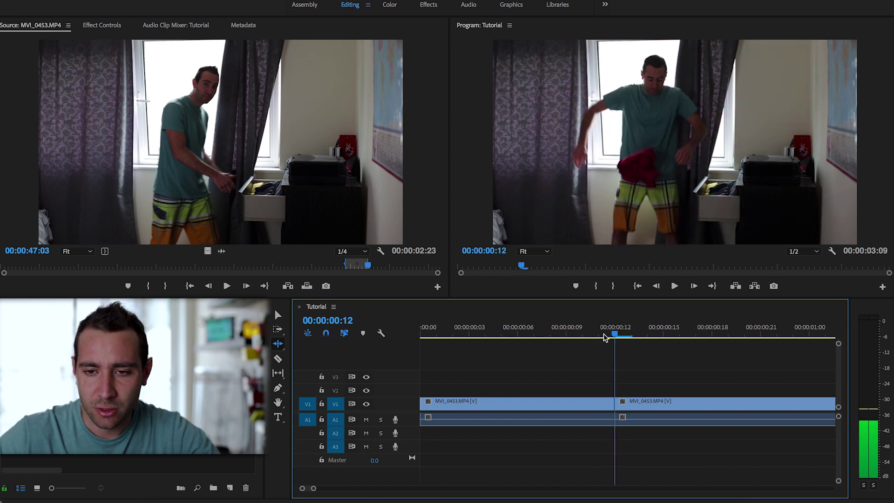
{"action": "key", "text": "Right"}
{"action": "key", "text": "Right"}
{"action": "key", "text": "Left"}
{"action": "key", "text": "Left"}
{"action": "key", "text": "Left"}
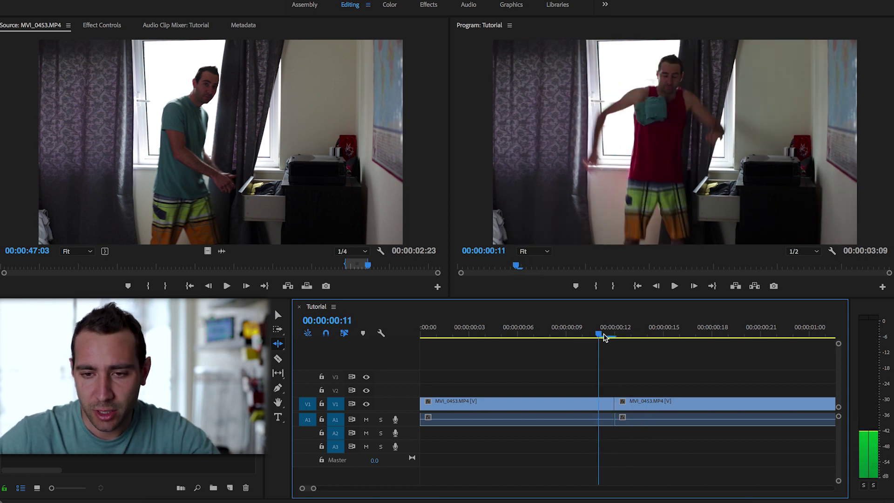
{"action": "key", "text": "Right"}
{"action": "key", "text": "Left"}
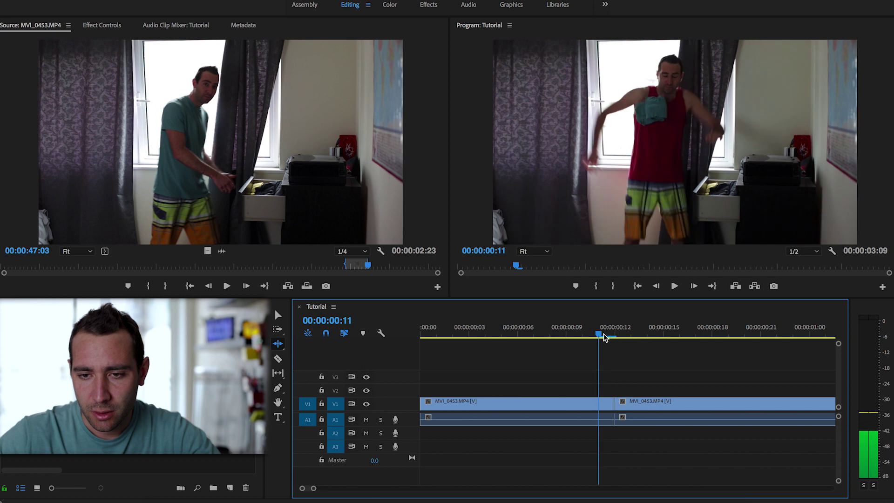
{"action": "key", "text": "Right"}
{"action": "key", "text": "Right"}
{"action": "key", "text": "Right"}
{"action": "key", "text": "Right"}
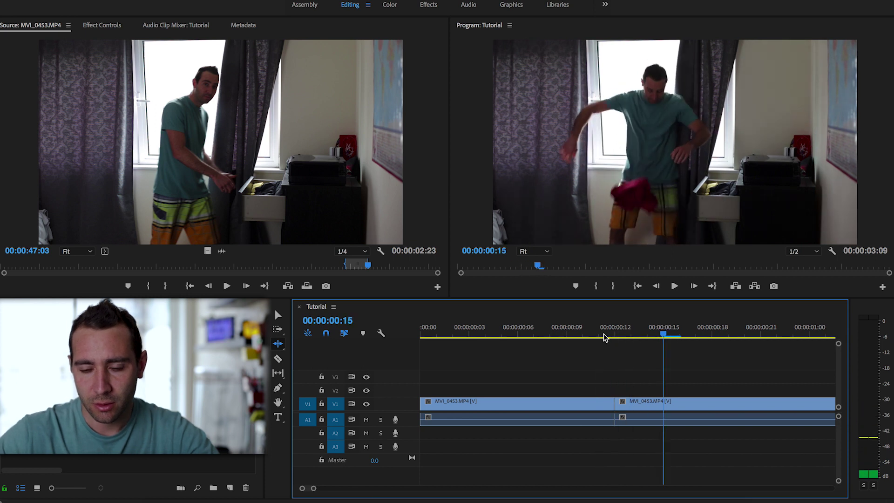
{"action": "key", "text": "Home"}
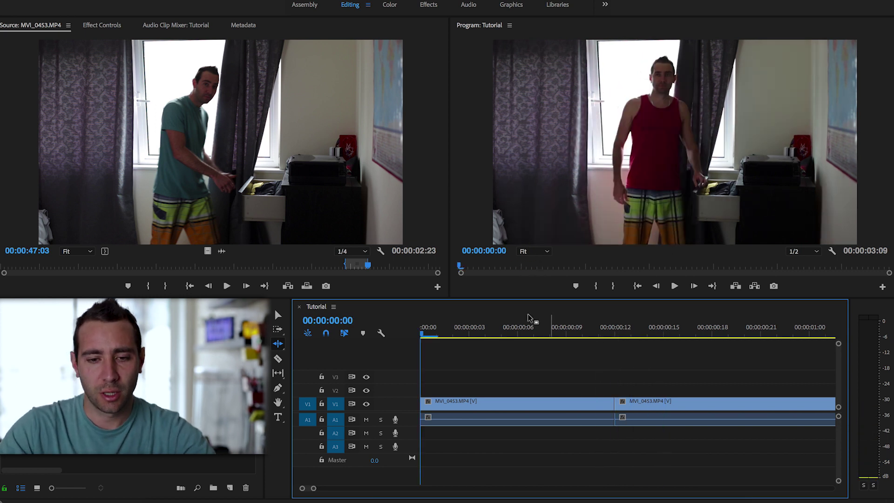
{"action": "left_click", "coordinate": [471, 283]}
- Maximize the Program monitor and play, pause, and replay the Tutorial sequence
{"action": "key", "text": "grave"}
{"action": "key", "text": "space"}
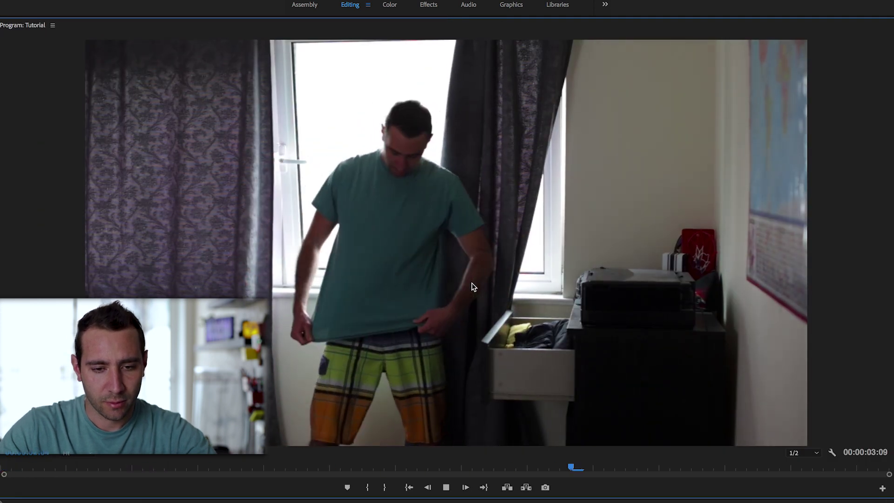
{"action": "key", "text": "space"}
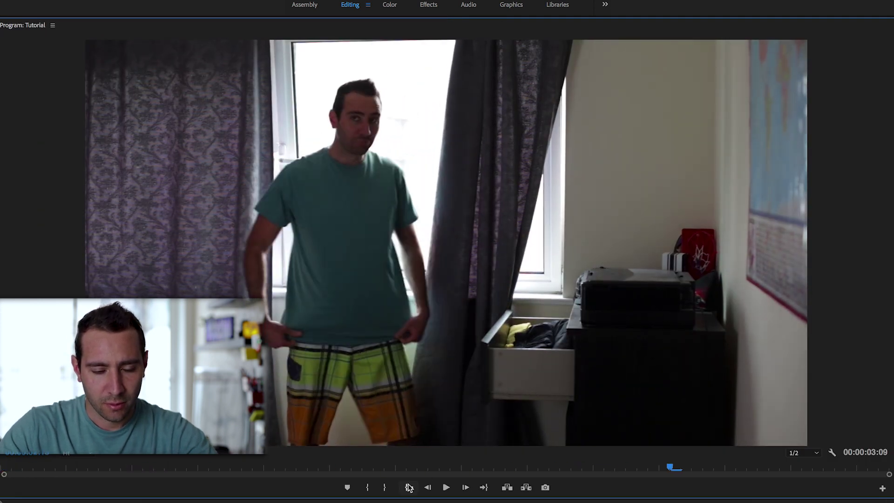
{"action": "key", "text": "space"}
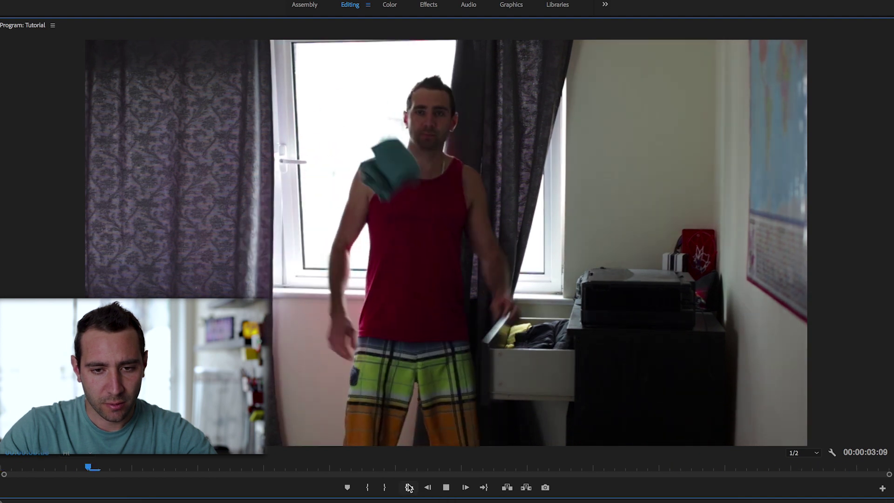